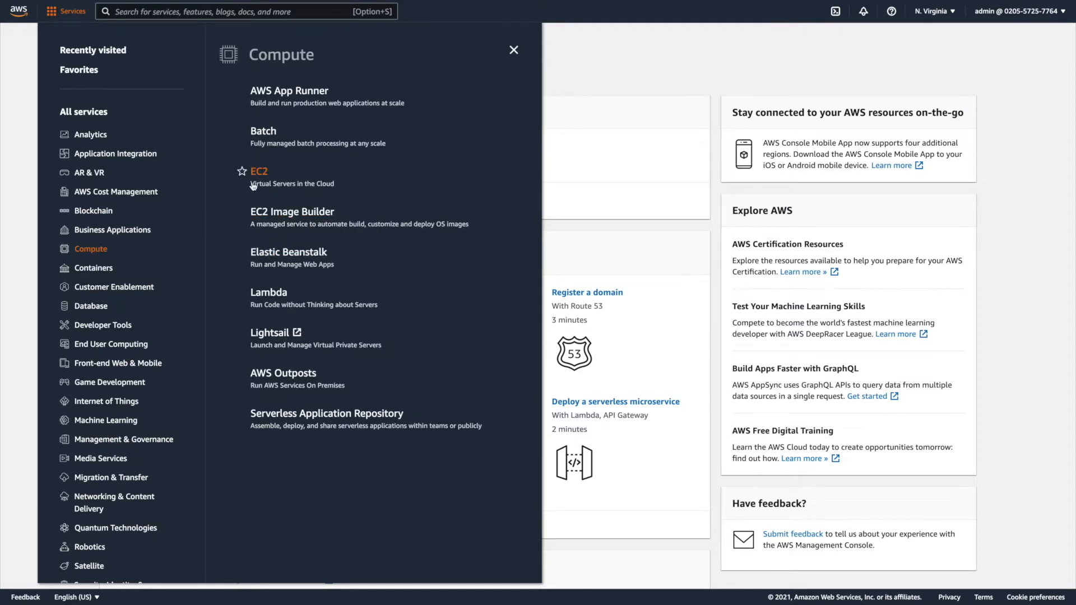
- Open the EC2 service, dismiss the welcome message and start launching a new instance
left_click(261, 171)
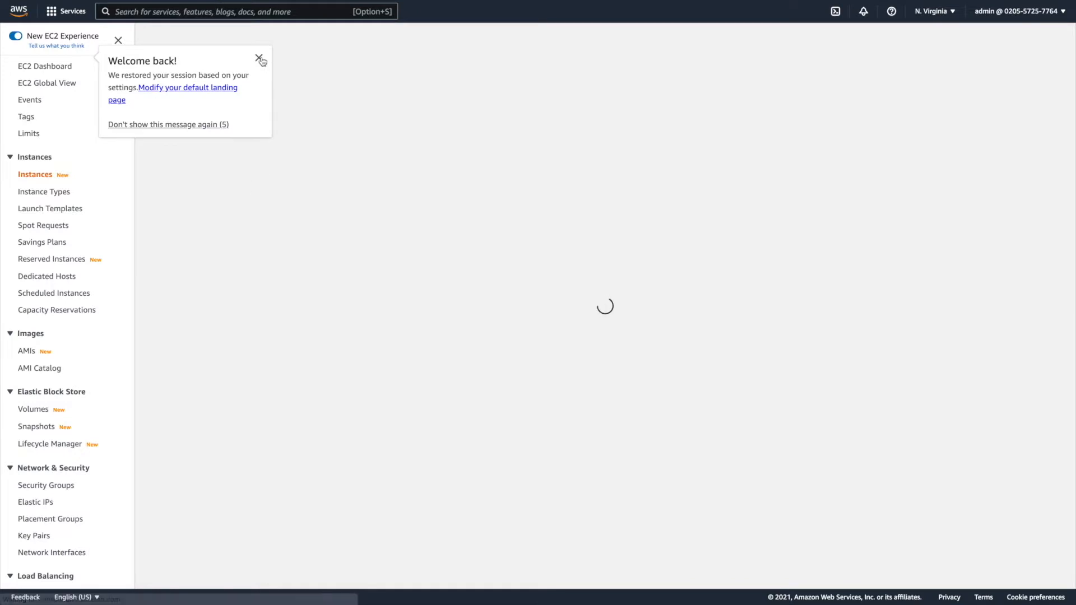
left_click(259, 58)
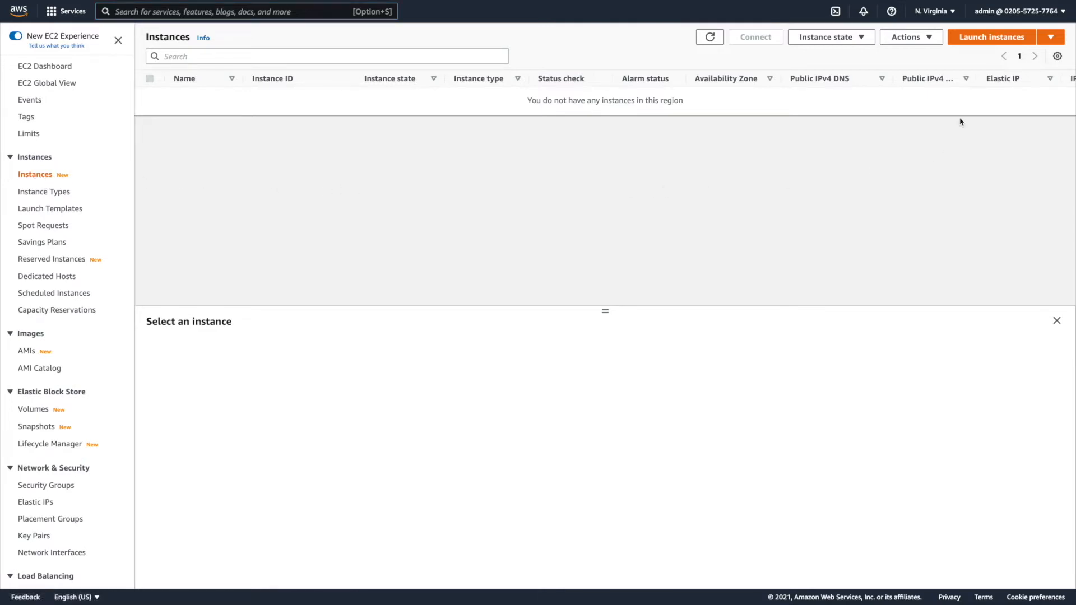
left_click(985, 39)
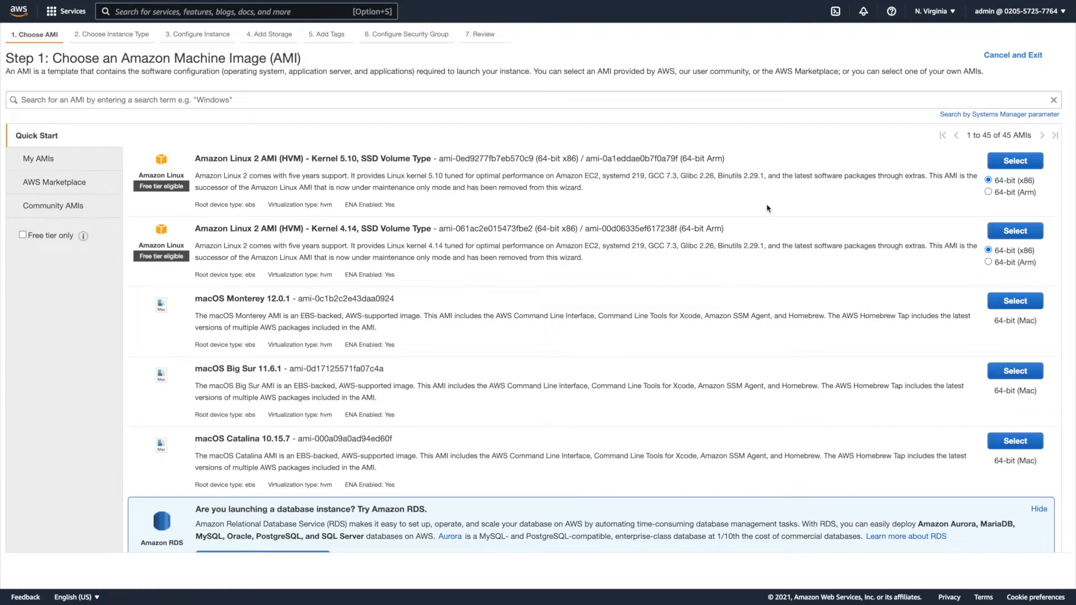
- Choose the 64-bit (x86) Ubuntu Server 20.04 LTS (HVM), SSD Volume Type image for the new instance
scroll(767, 209, "down", 3)
scroll(767, 209, "down", 3)
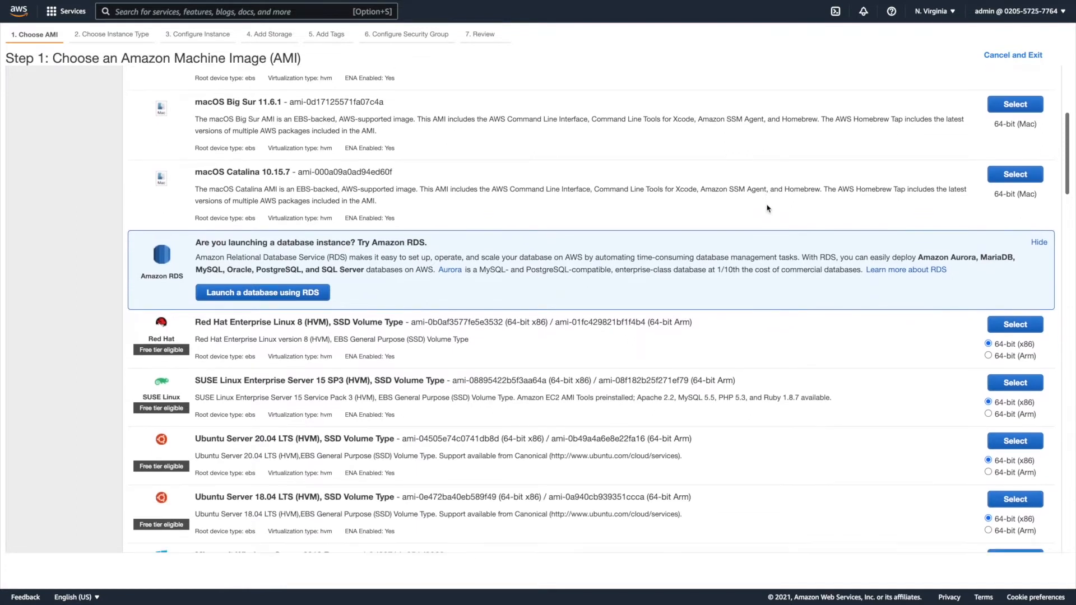
scroll(767, 208, "down", 4)
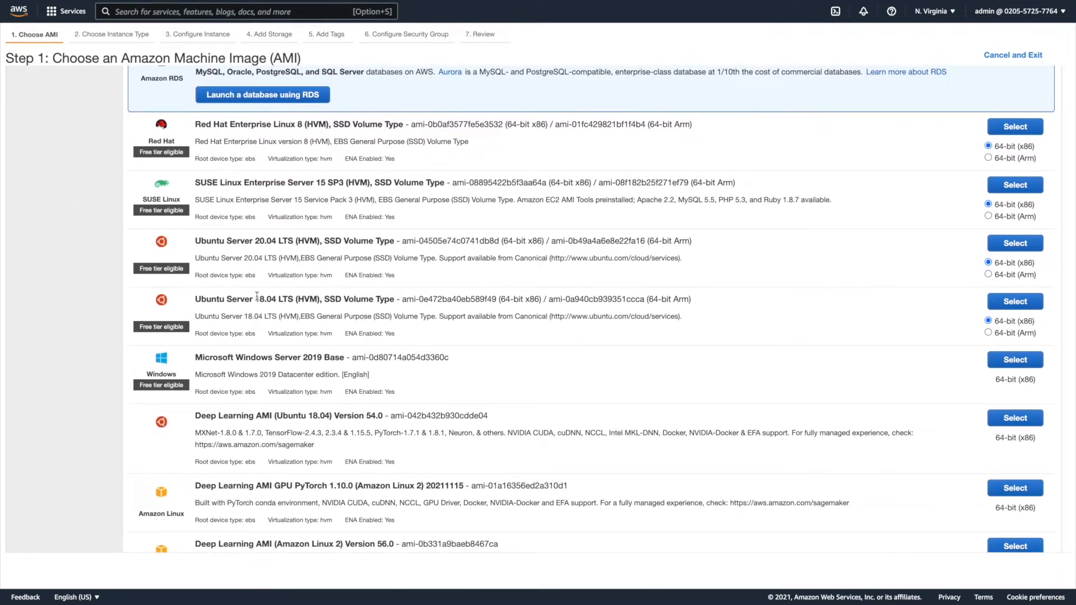
left_click_drag(255, 298, 284, 298)
left_click_drag(256, 241, 277, 240)
left_click(689, 261)
left_click(1009, 246)
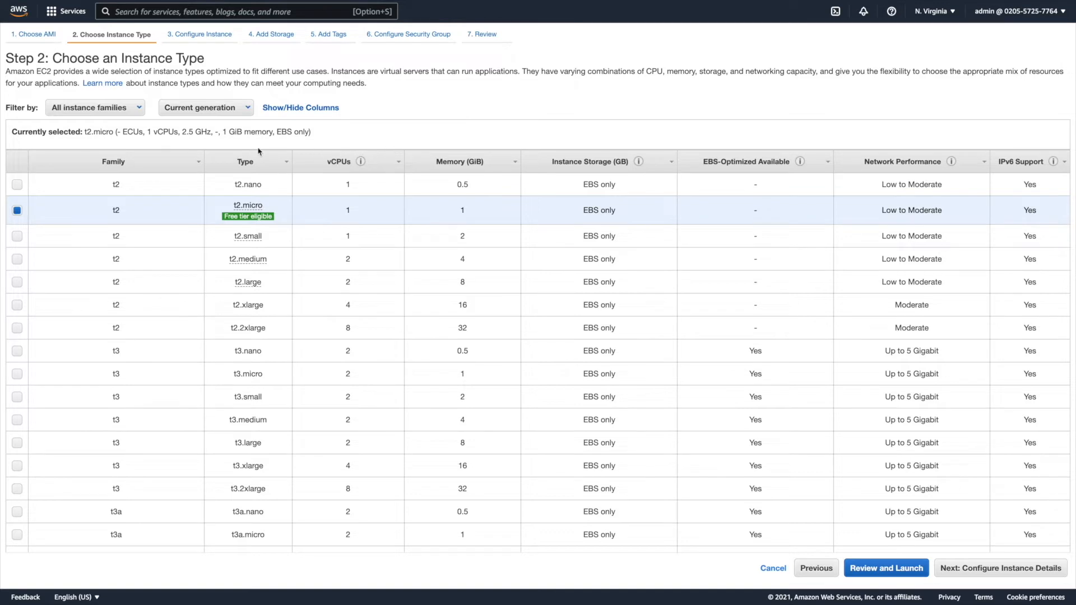
- Look over the instance family filter, keep the t2.micro type selected and continue to the instance details
left_click(132, 113)
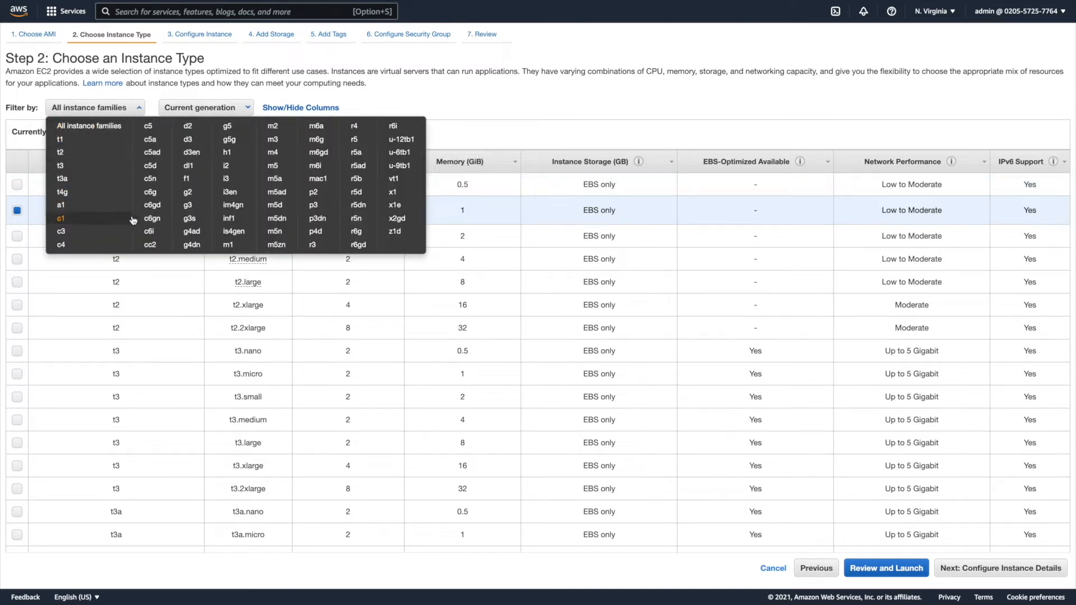
left_click(449, 127)
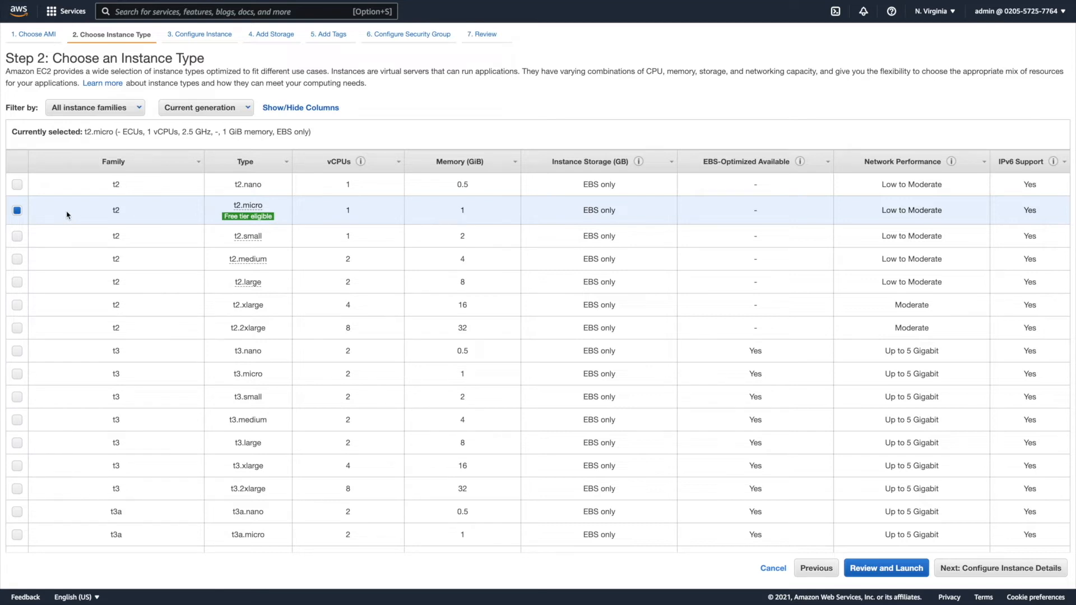
left_click(987, 570)
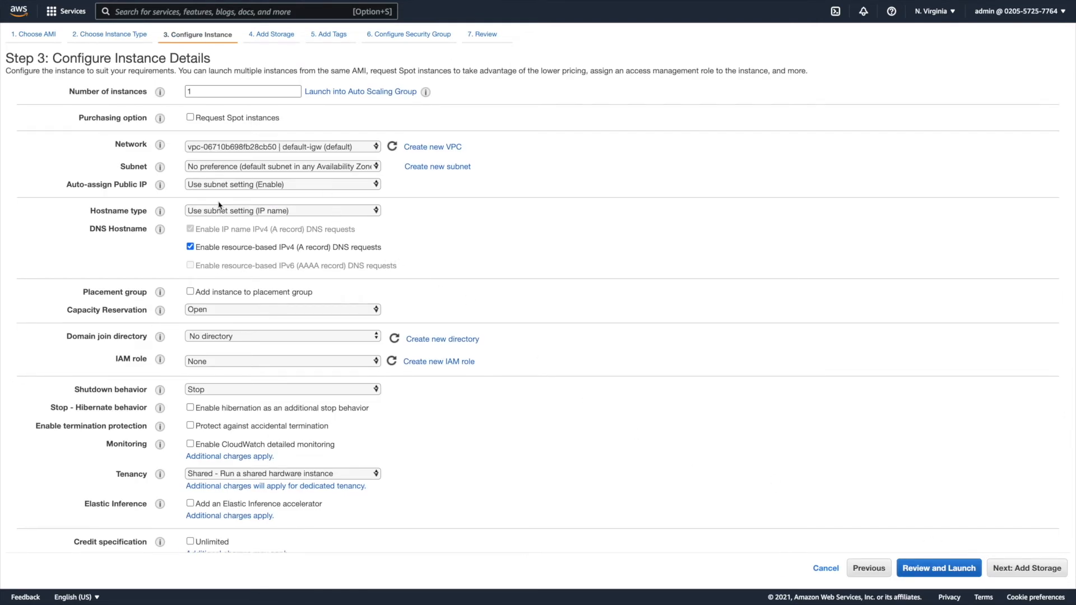
- Accept the default instance details and the 8 GiB General Purpose SSD (gp2) root volume, proceeding to the tags
scroll(222, 210, "down", 2)
scroll(252, 258, "down", 4)
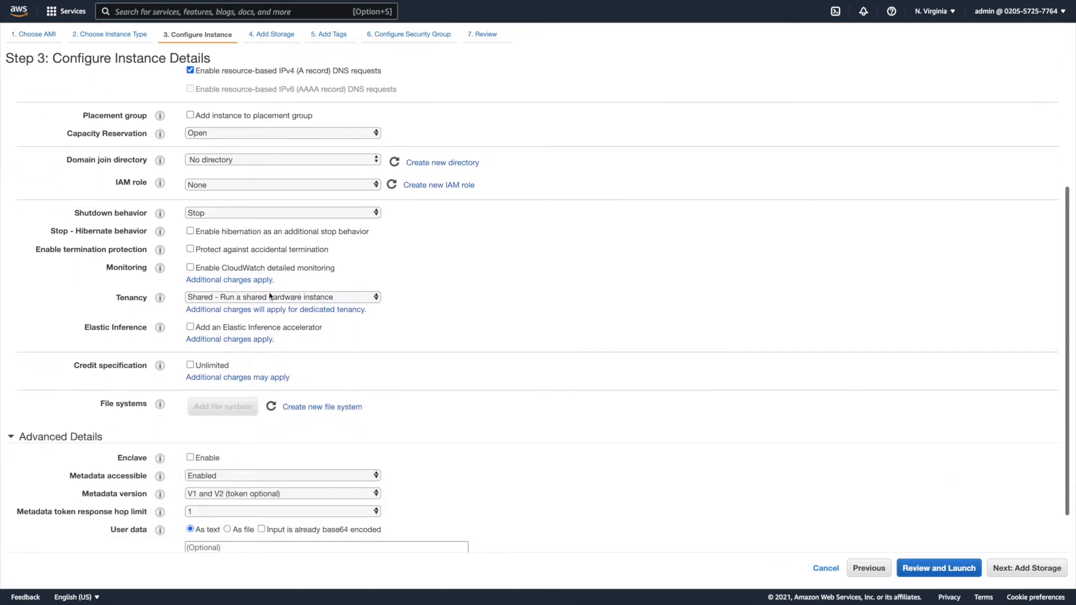
scroll(410, 310, "down", 2)
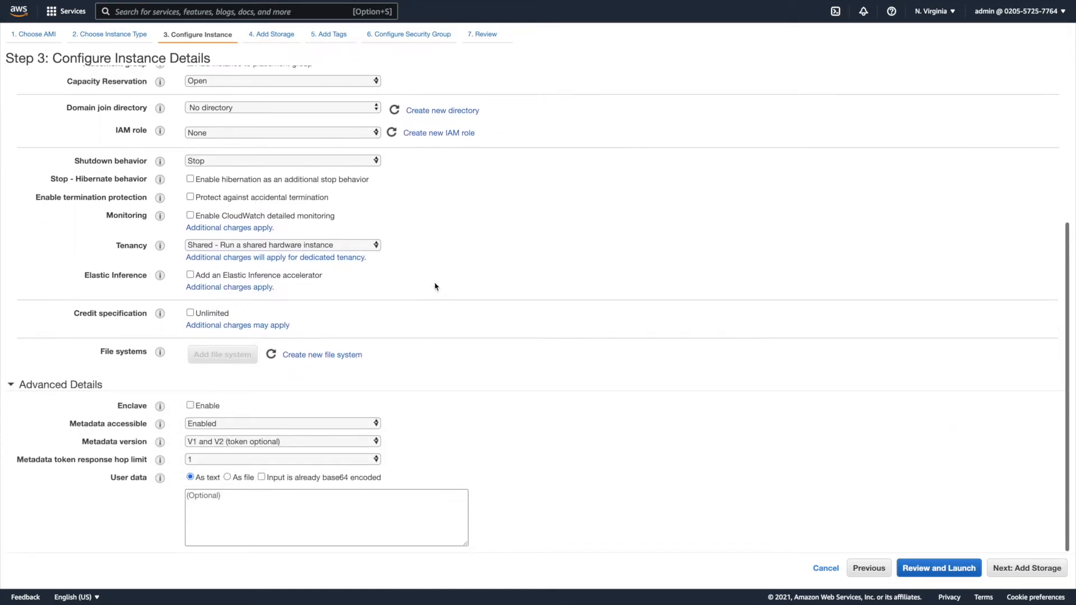
left_click(1026, 567)
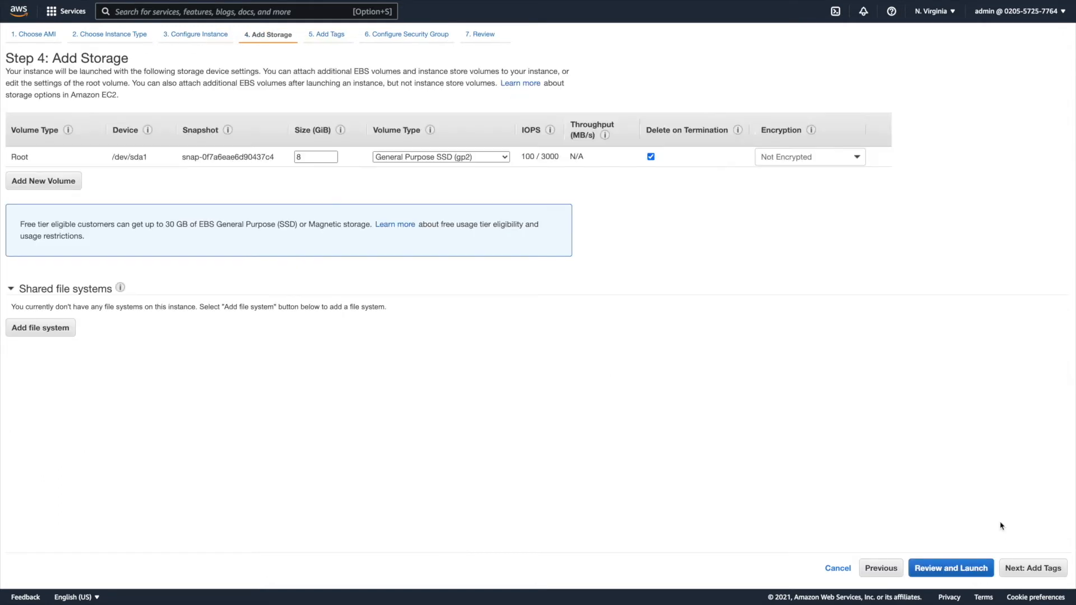
double_click(303, 157)
left_click(1033, 568)
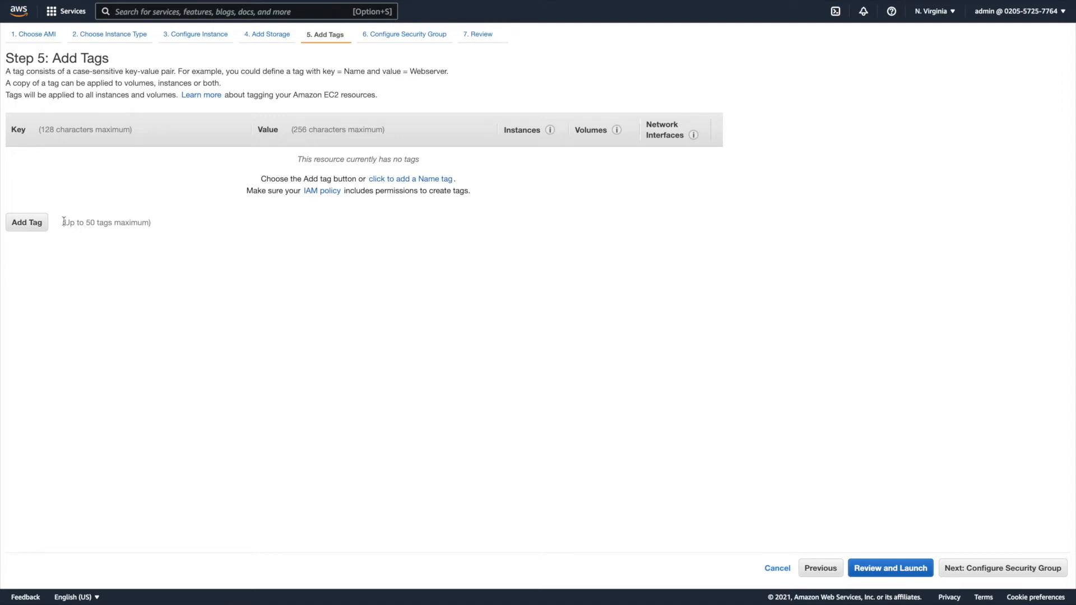
- Add a tag with key Name and value mirocode-ec2-demo, and continue to the security group configuration
left_click(35, 223)
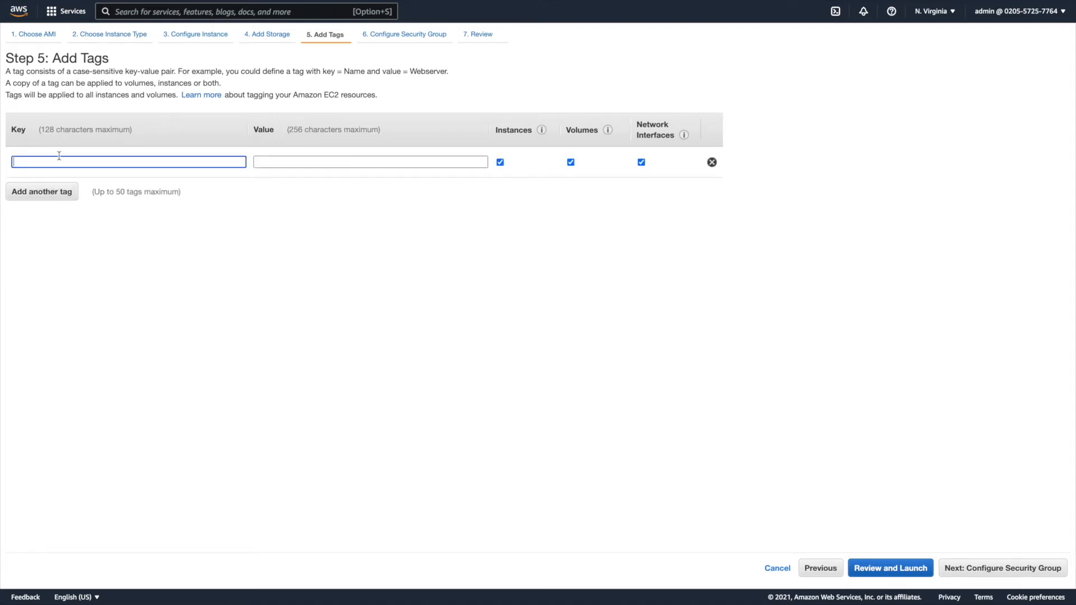
type("Name")
key("Tab")
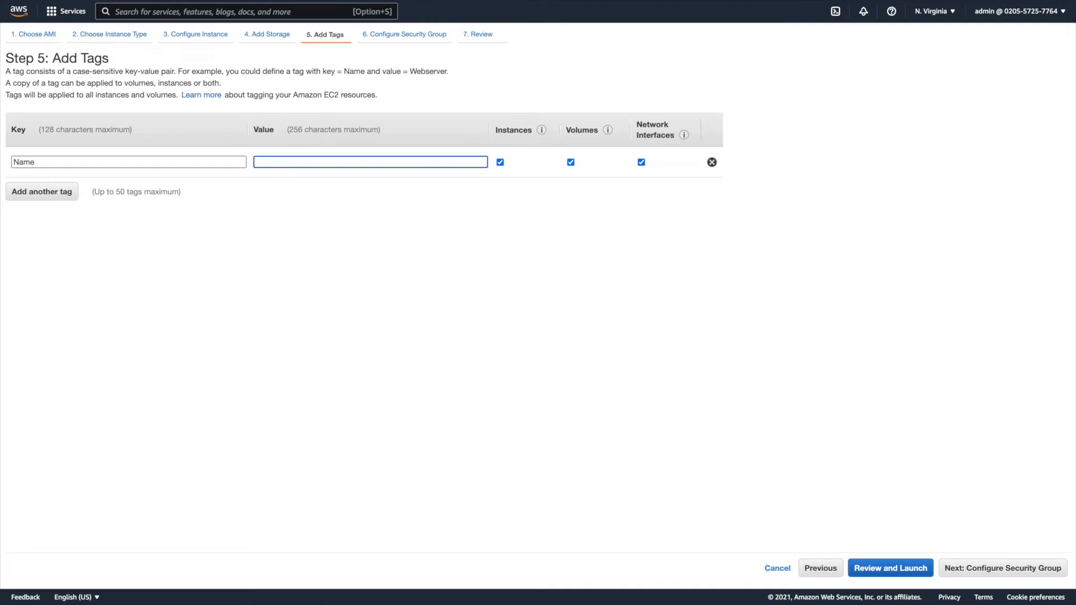
type("ec2")
key("BackSpace")
key("BackSpace")
key("BackSpace")
type("mirocode-ec2-demo")
left_click(1001, 569)
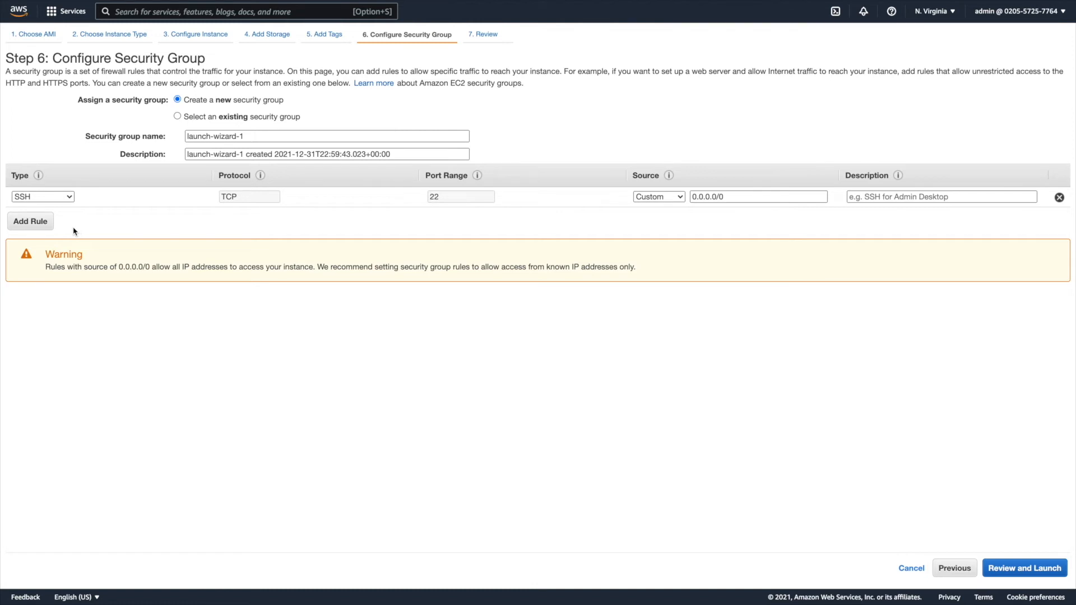
- Add HTTP and HTTPS rules to the new security group and continue to the launch review
left_click(48, 224)
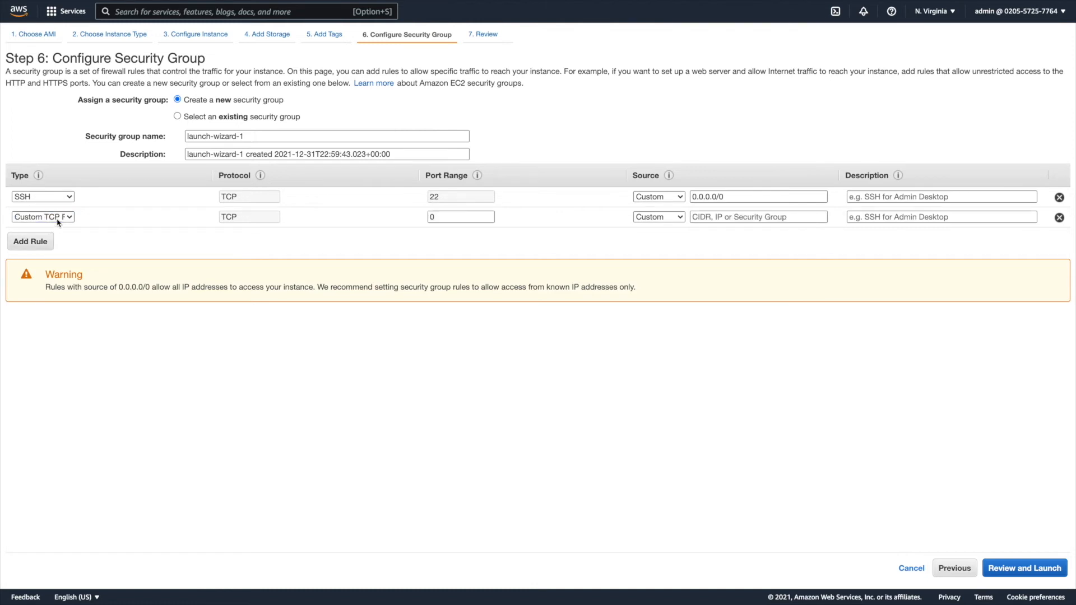
left_click(58, 218)
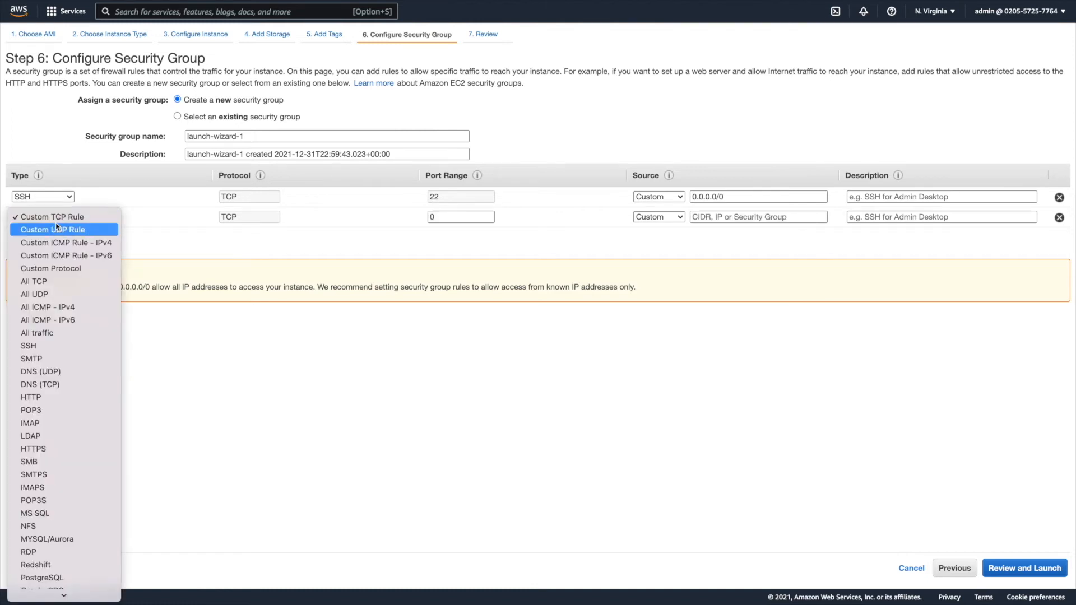
left_click(36, 398)
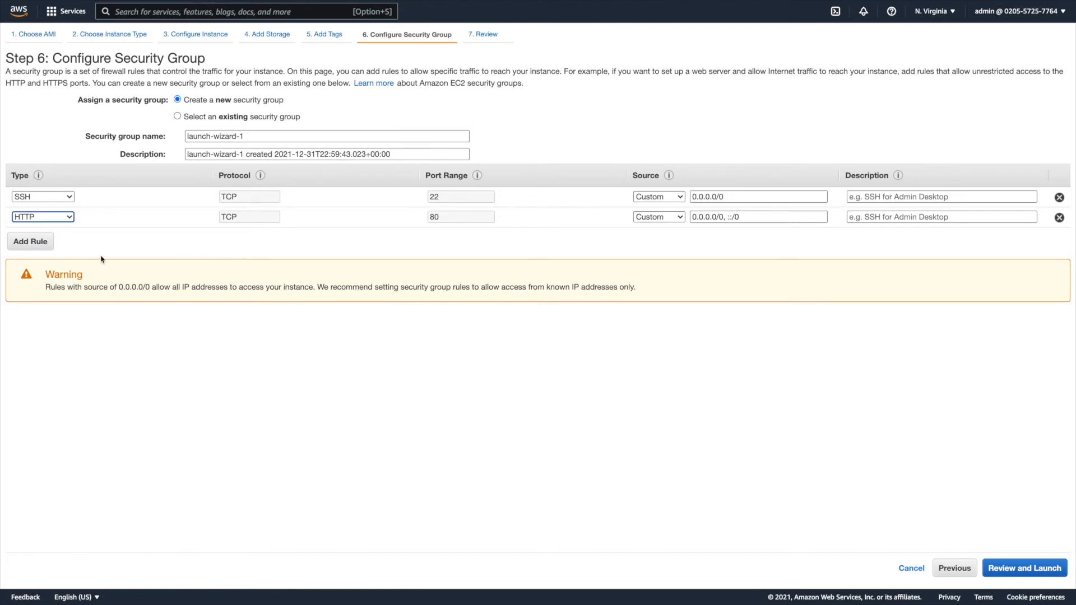
left_click(31, 242)
left_click(49, 237)
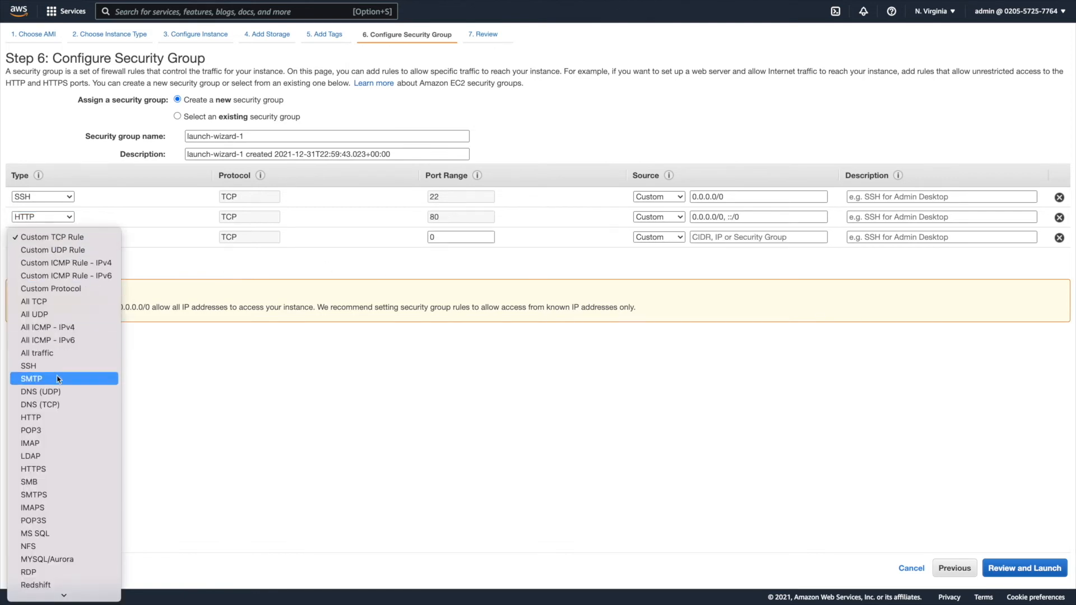
left_click(59, 470)
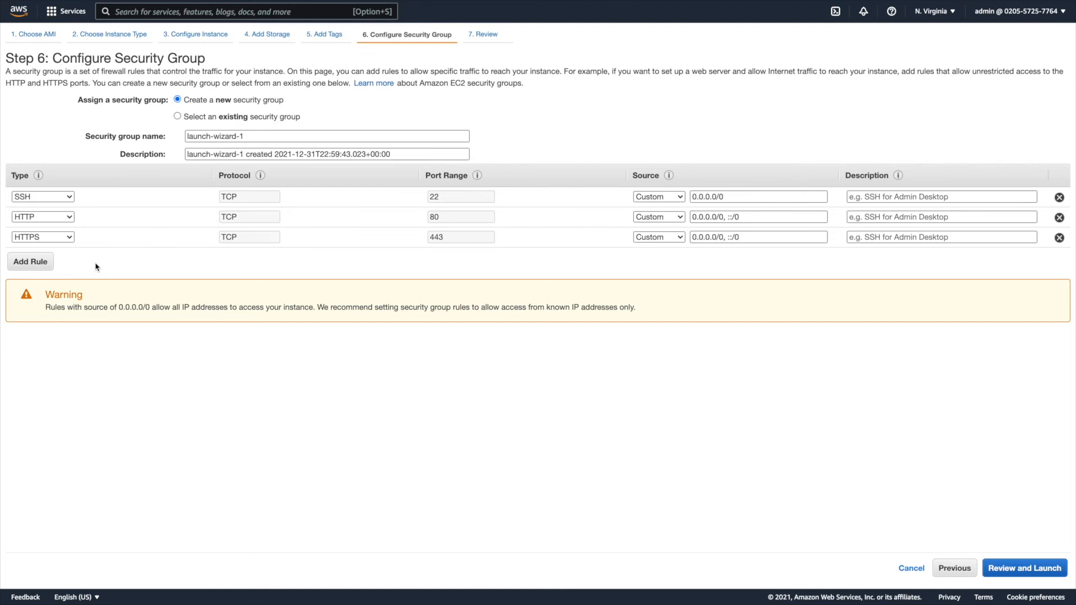
left_click(1007, 567)
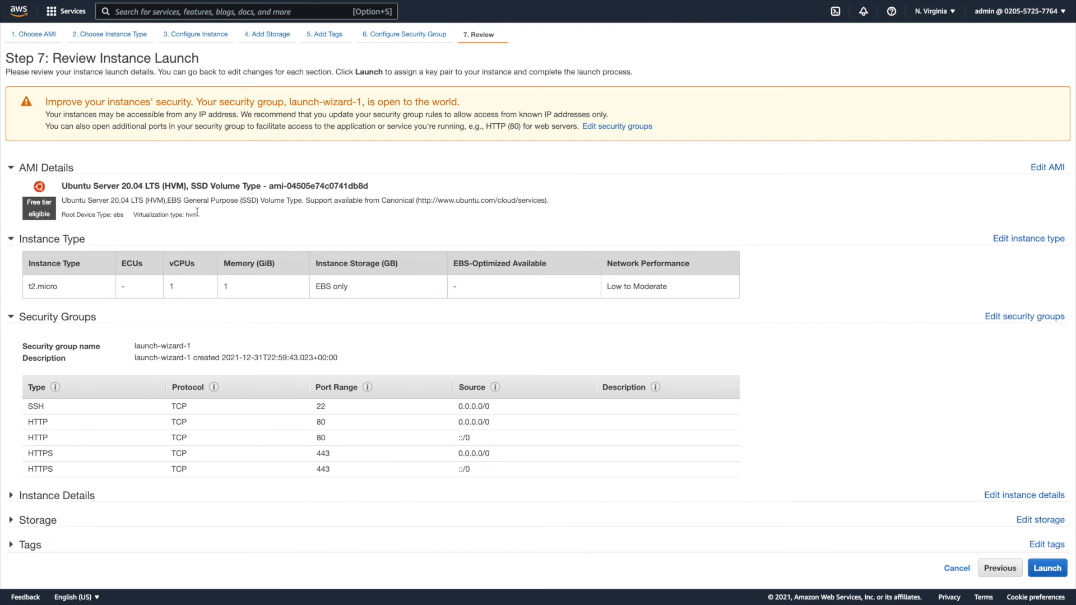
- Review the instance details in the launch summary and proceed to the key pair selection
scroll(203, 229, "down", 1)
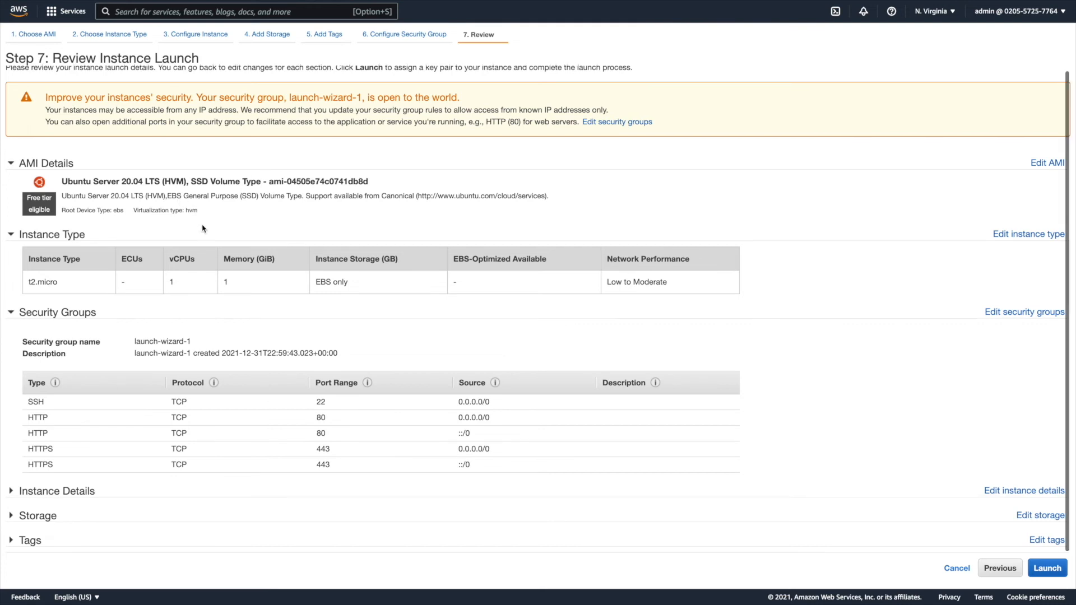
left_click(56, 491)
scroll(283, 489, "down", 5)
scroll(283, 489, "down", 2)
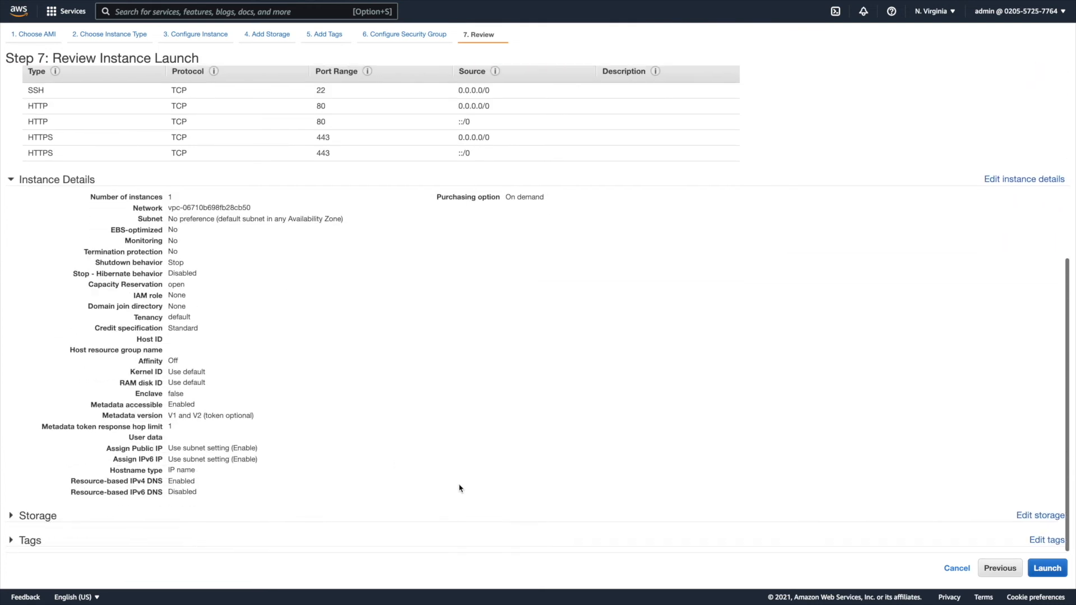
left_click(1031, 563)
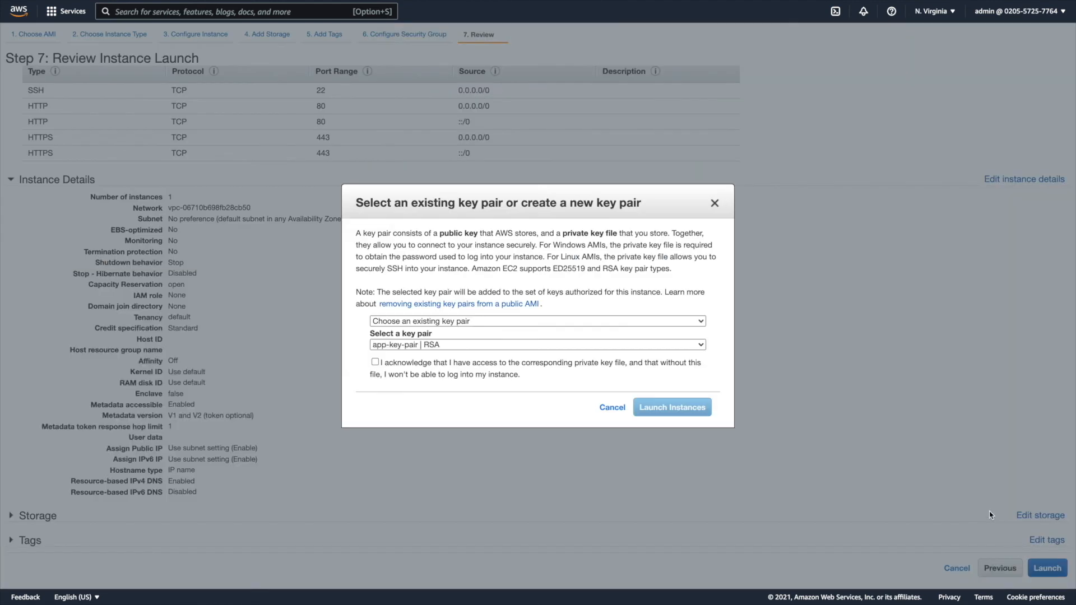
- Create a new RSA key pair named mirocode-ec2-key and download its private key file
left_click(526, 321)
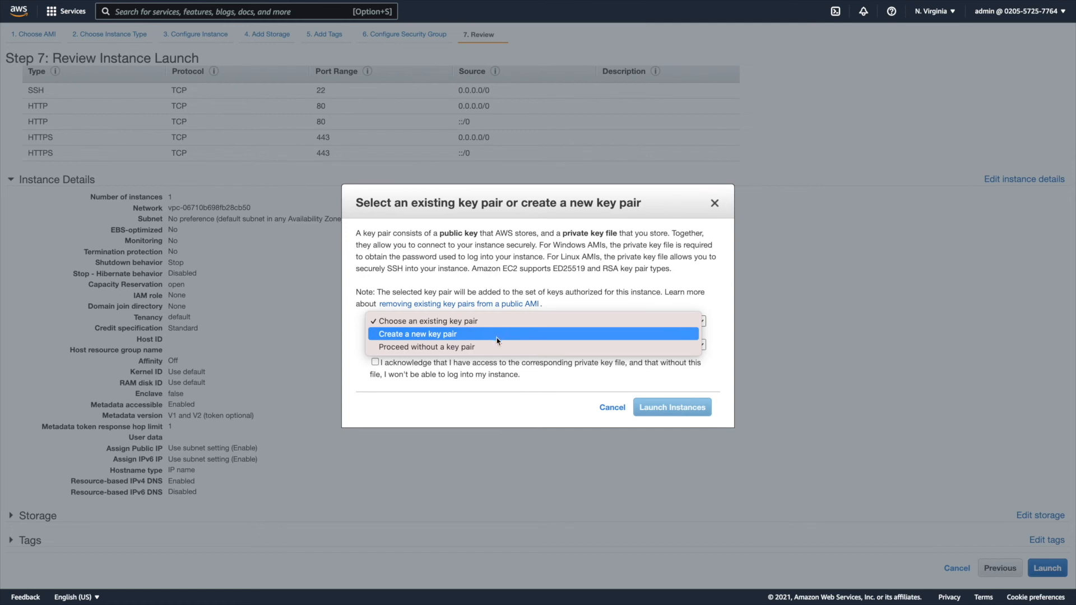
left_click(498, 339)
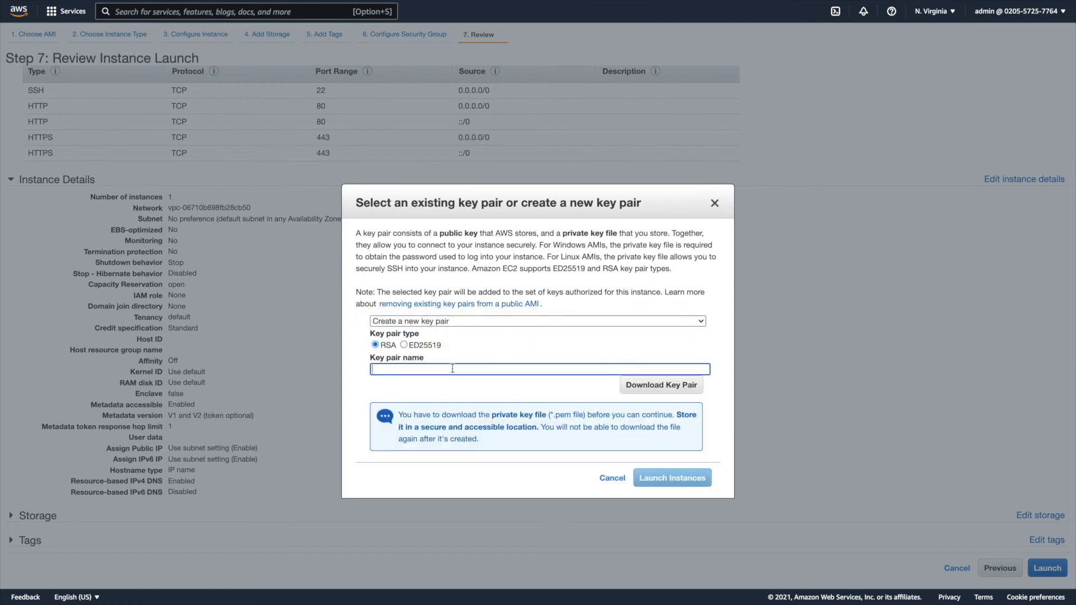
type("mirocode-ec2-key")
left_click(628, 385)
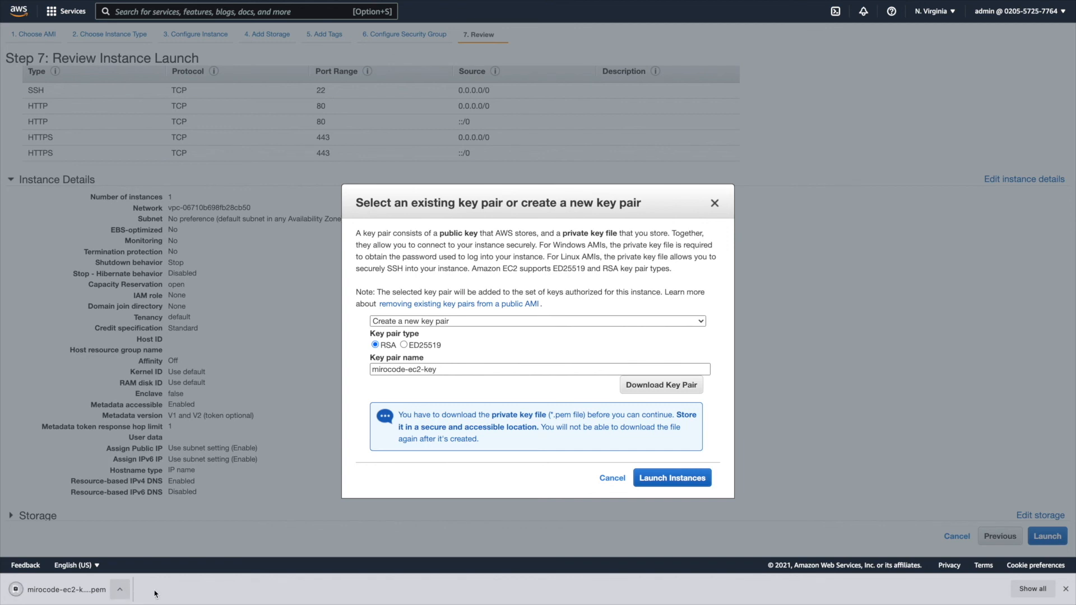
left_click(1065, 590)
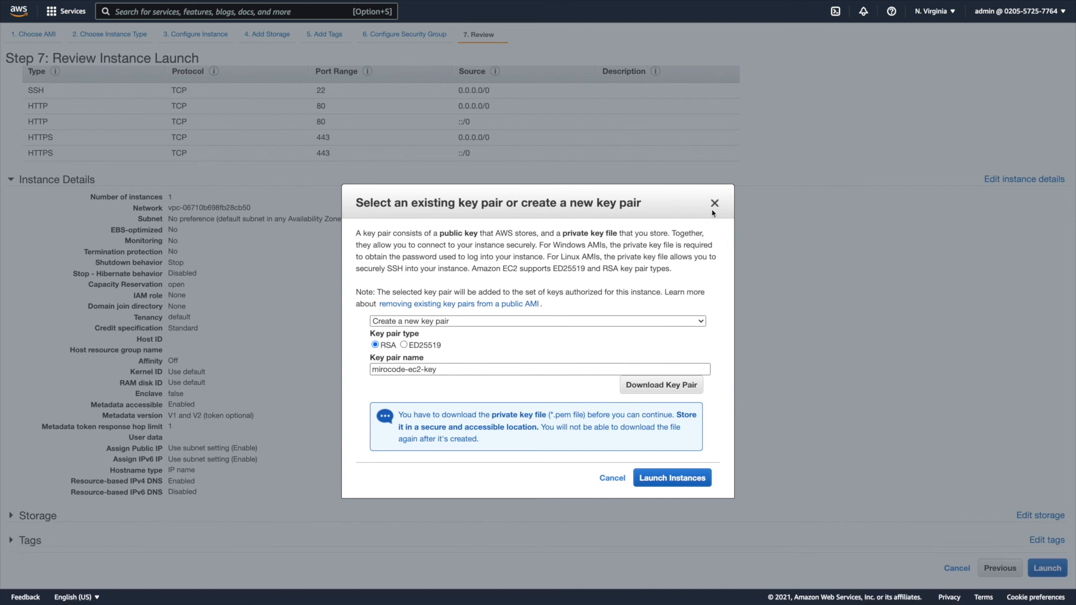
- Launch the instance with the new key pair and open the list of instances
left_click(693, 479)
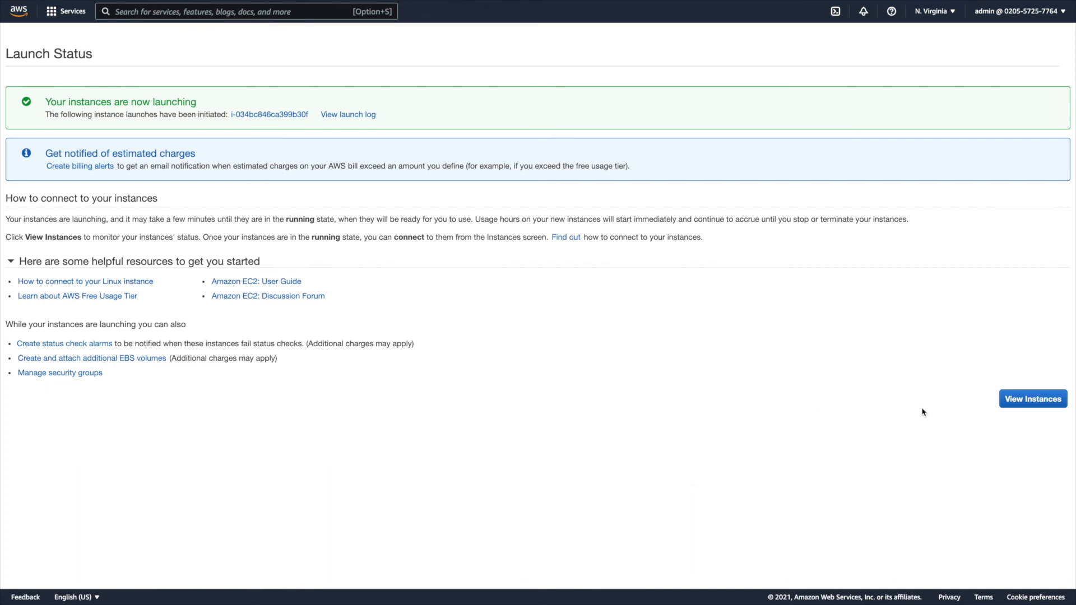
left_click(1037, 403)
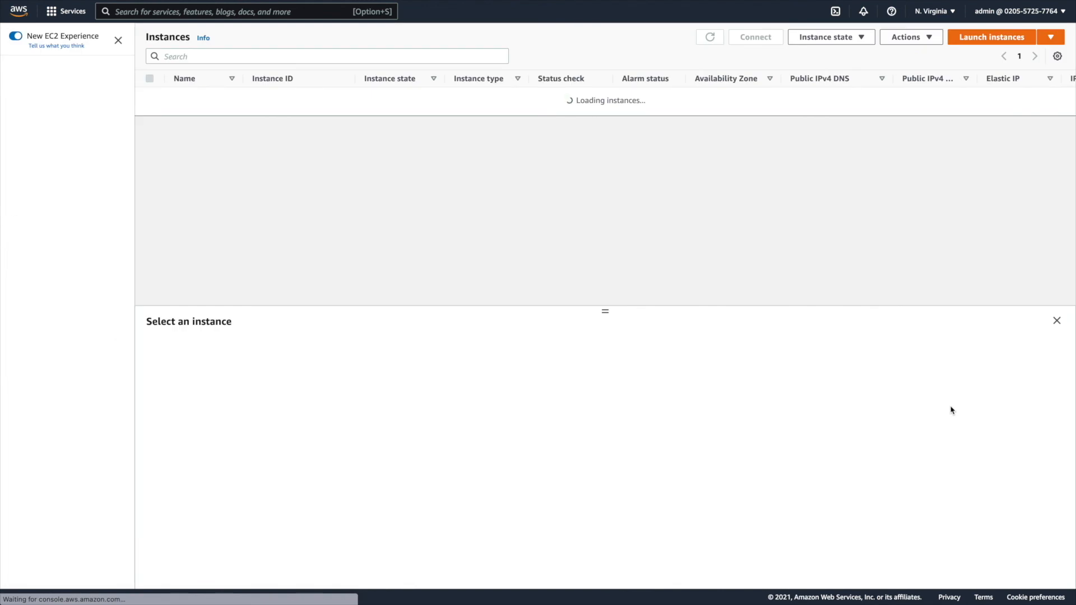